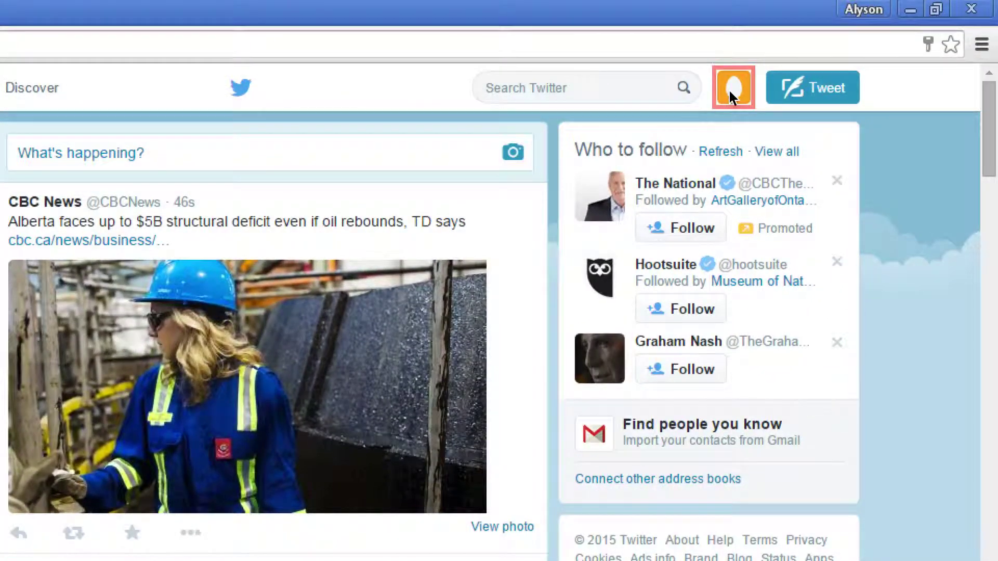
Step: Go to your own profile from the account menu and switch it into Edit profile mode
left_click(814, 60)
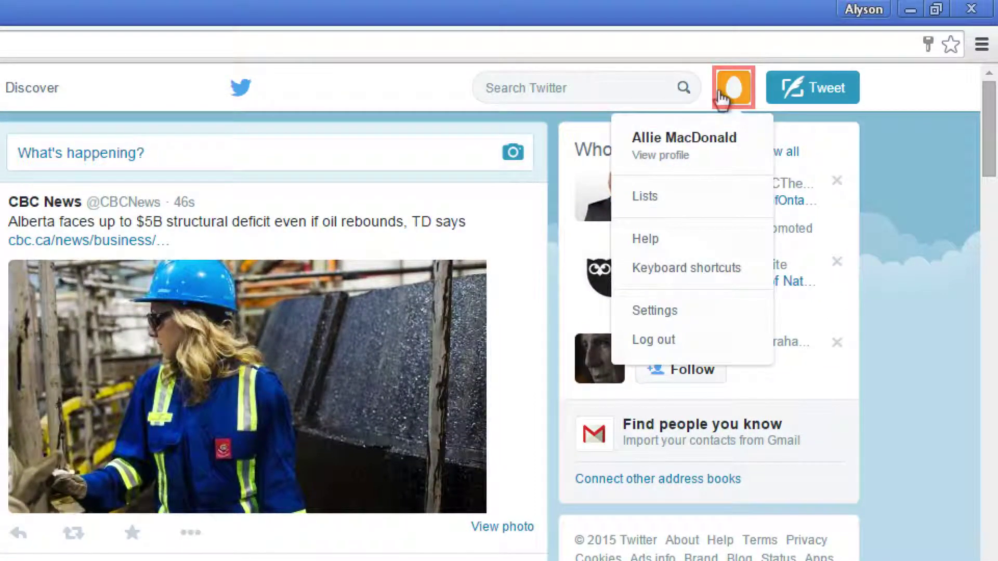
left_click(682, 151)
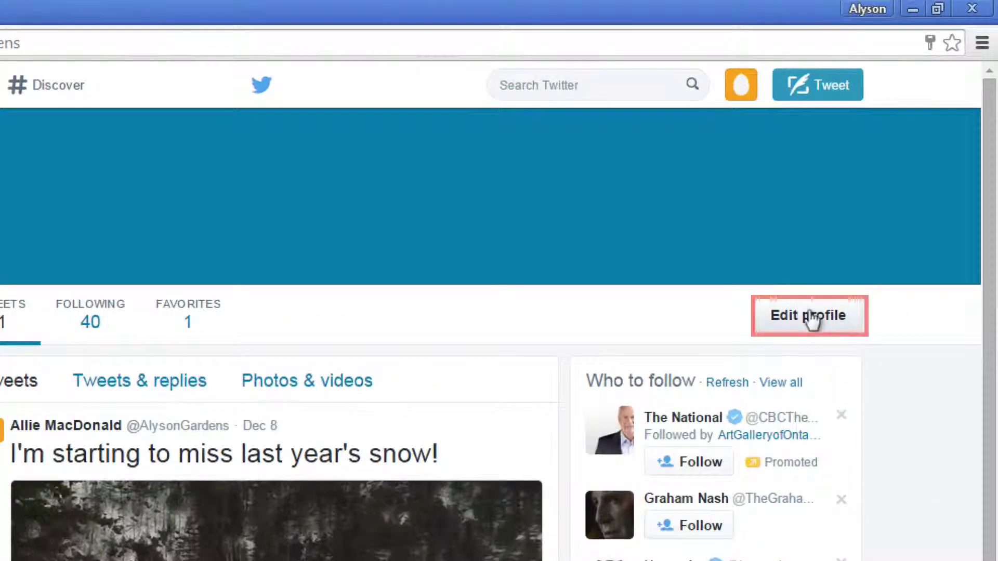
left_click(841, 318)
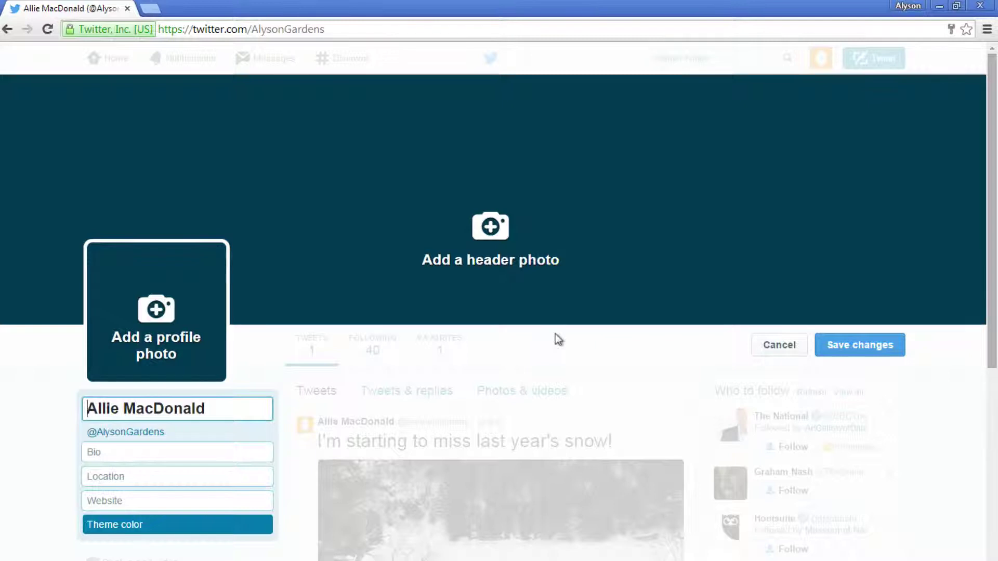
scroll(555, 334, "down", 1)
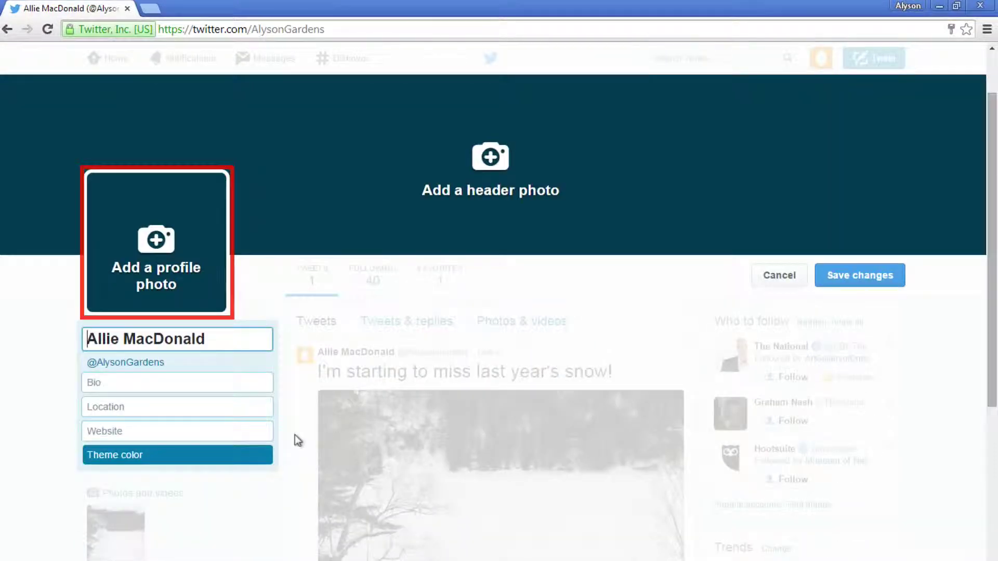
Step: Upload the PicofMe portrait as the profile photo, zoom it slightly, shift it left, and apply
left_click(159, 241)
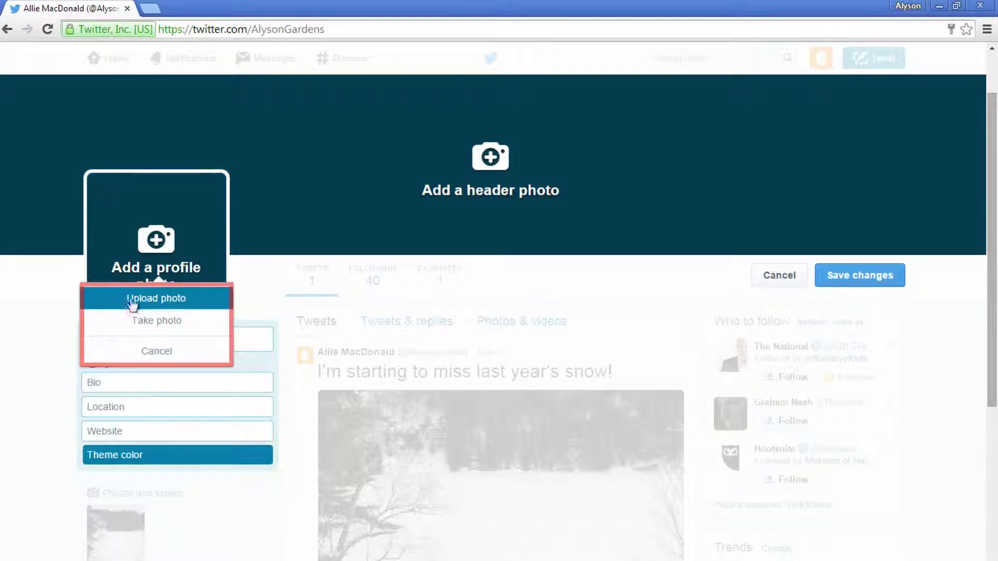
left_click(117, 296)
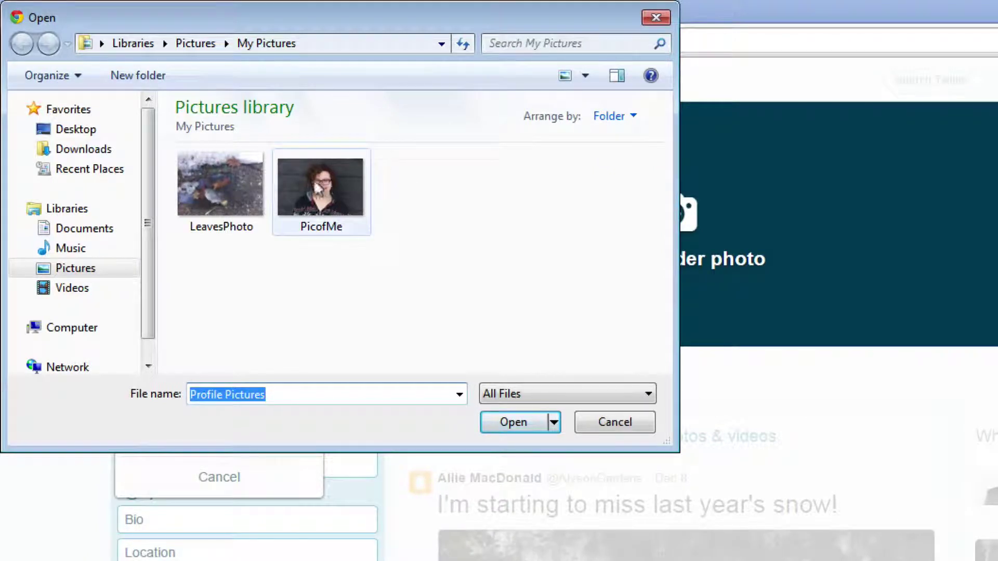
left_click(319, 188)
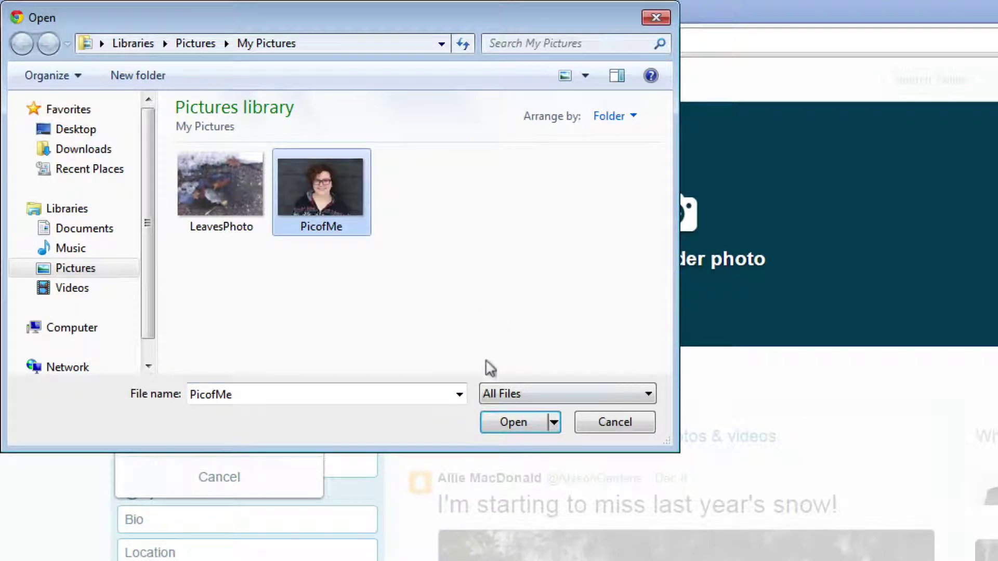
left_click(483, 422)
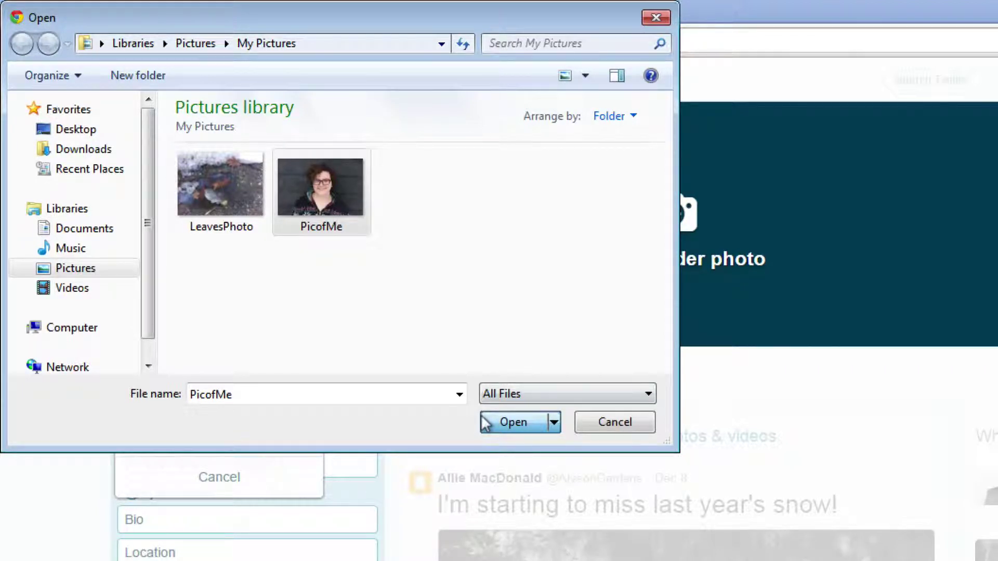
left_click(486, 423)
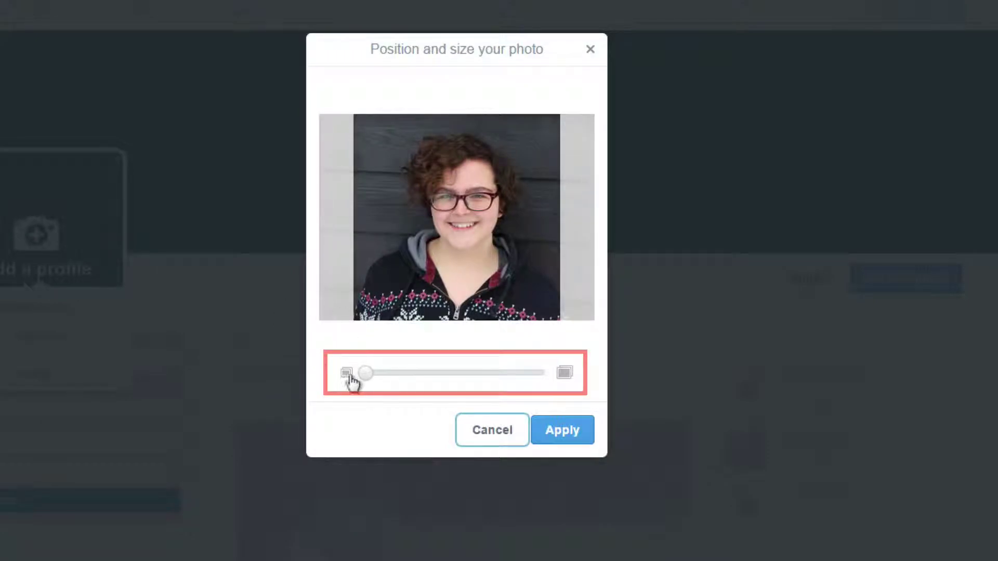
left_click_drag(363, 373, 358, 380)
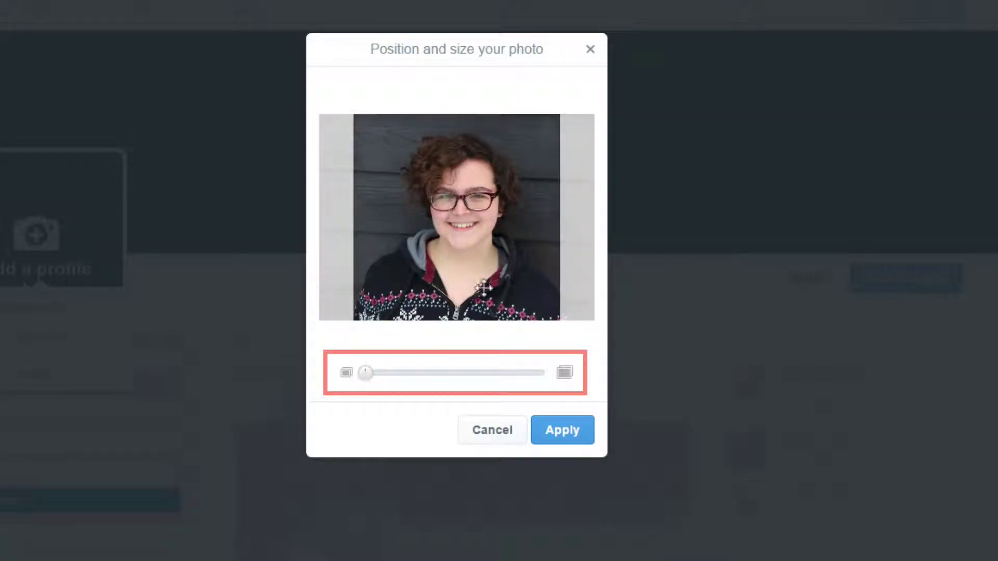
left_click_drag(514, 243, 504, 243)
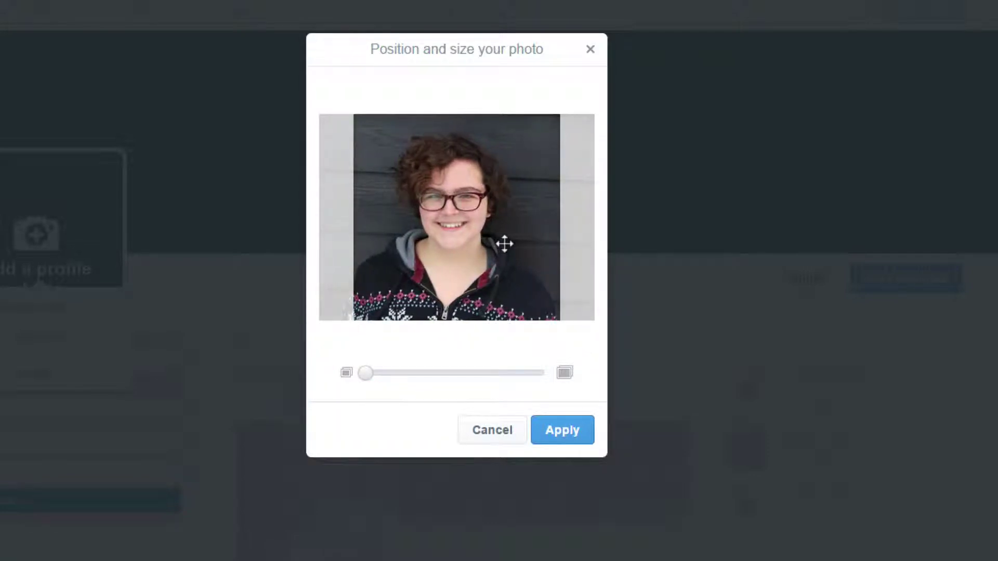
left_click(554, 435)
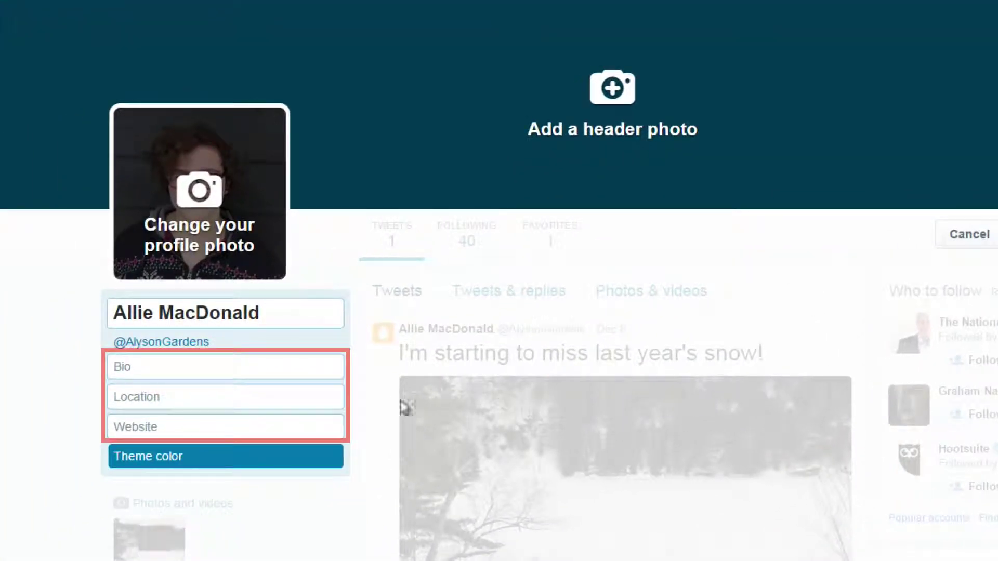
Step: Enter the bio 'Cat lover, nature enthusiast, and avid reader' and the location 'Hamilton, ON'
left_click(187, 369)
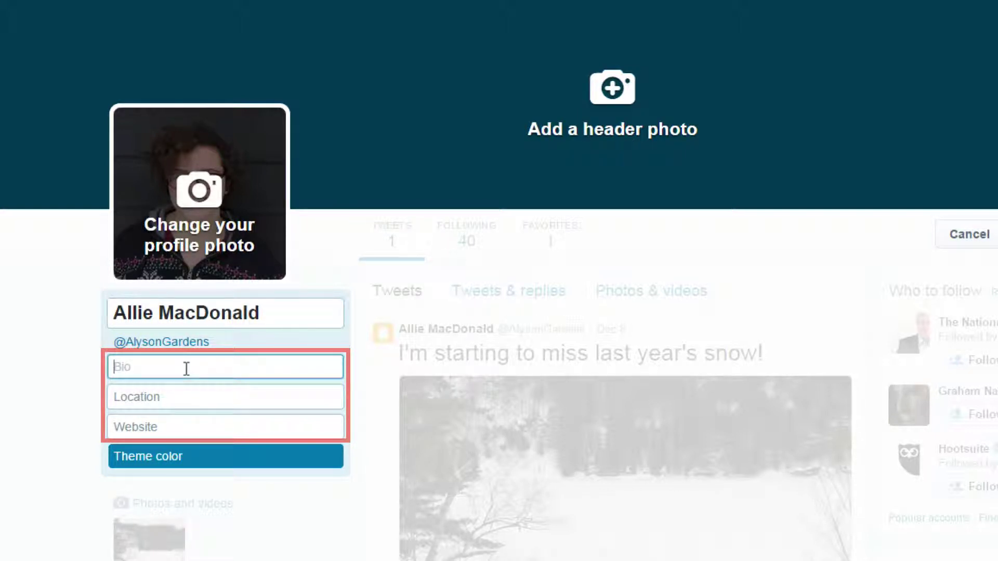
type("Cat lover")
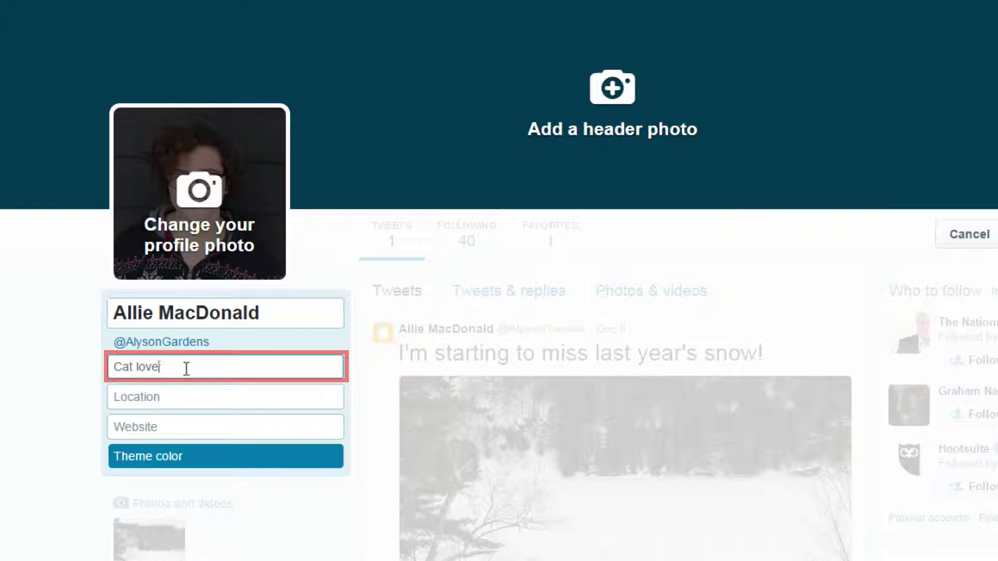
type(", nature enthusiast, and avid reader")
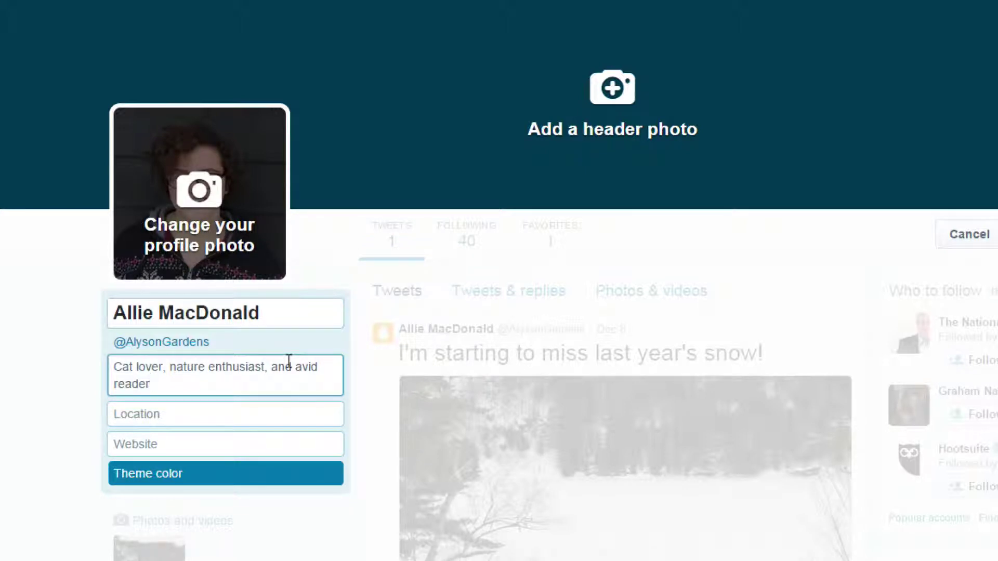
left_click(204, 410)
type("Hamilton,")
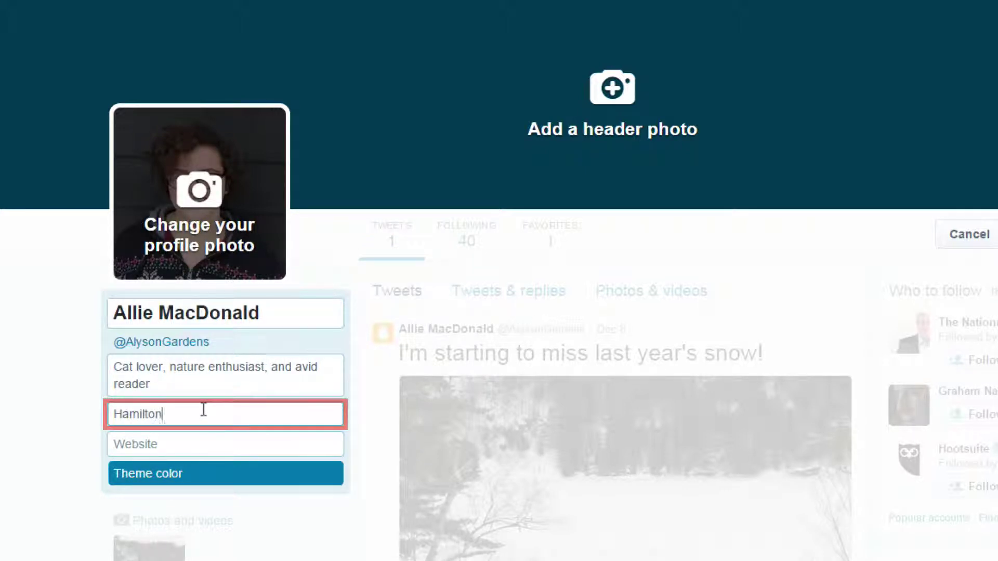
type(" ON")
left_click(186, 440)
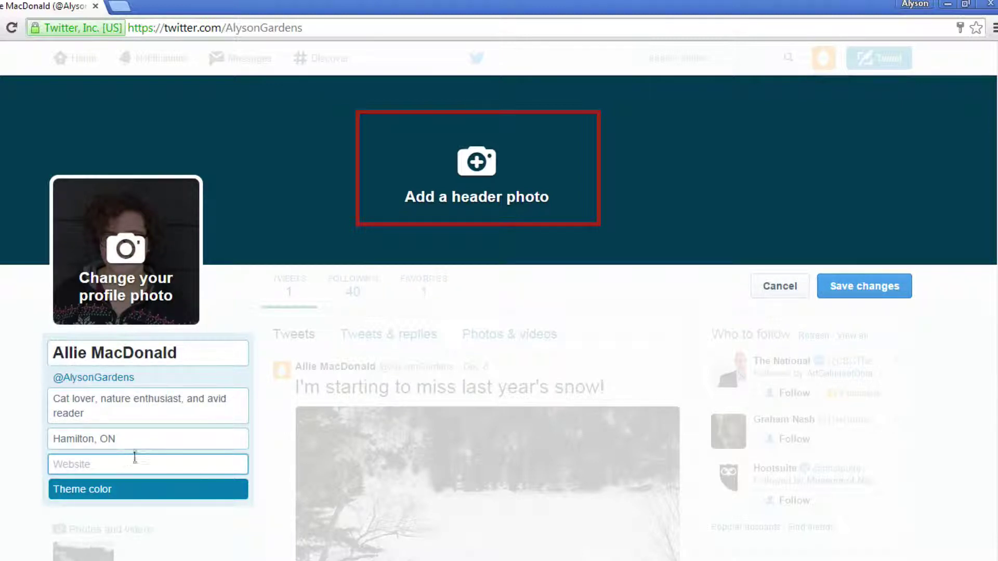
Step: Set LeavesPhoto as the header image, zoomed in slightly and repositioned, then apply it
left_click(469, 156)
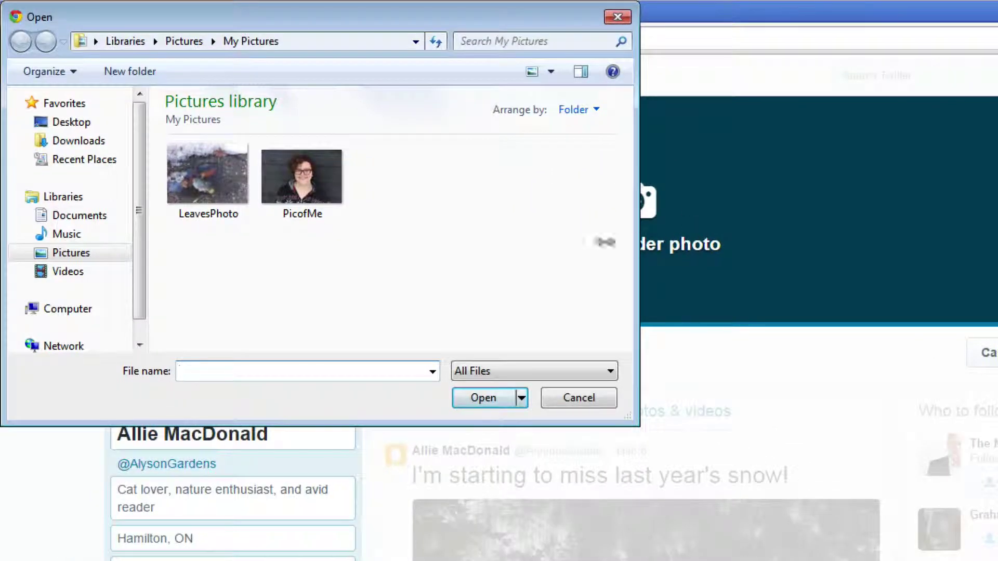
left_click(185, 181)
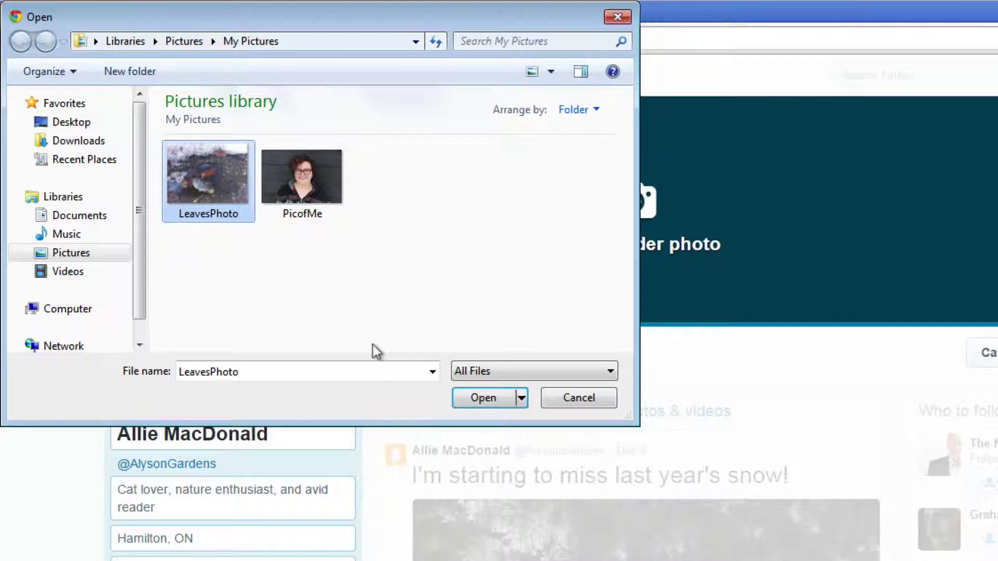
left_click(473, 398)
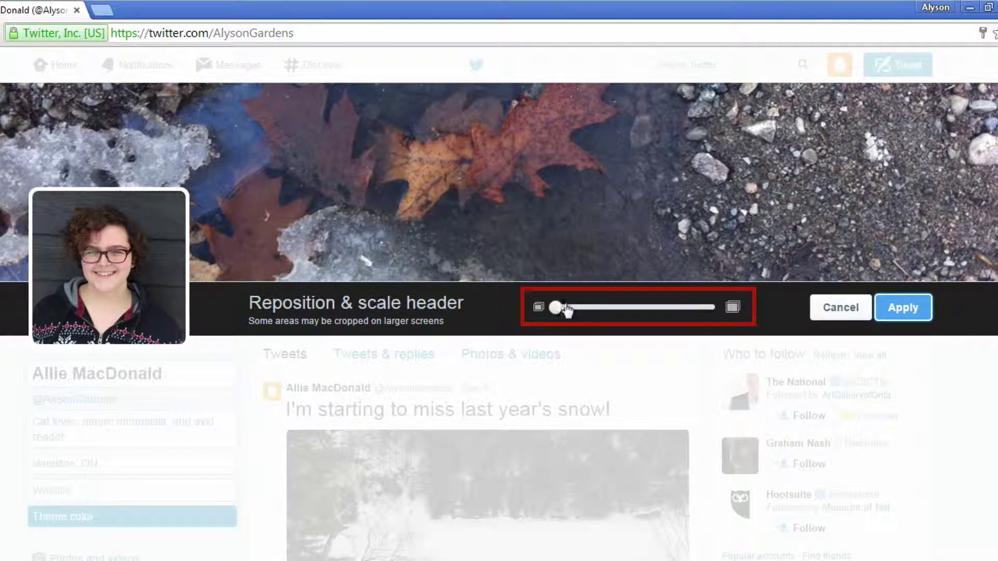
left_click_drag(554, 307, 537, 311)
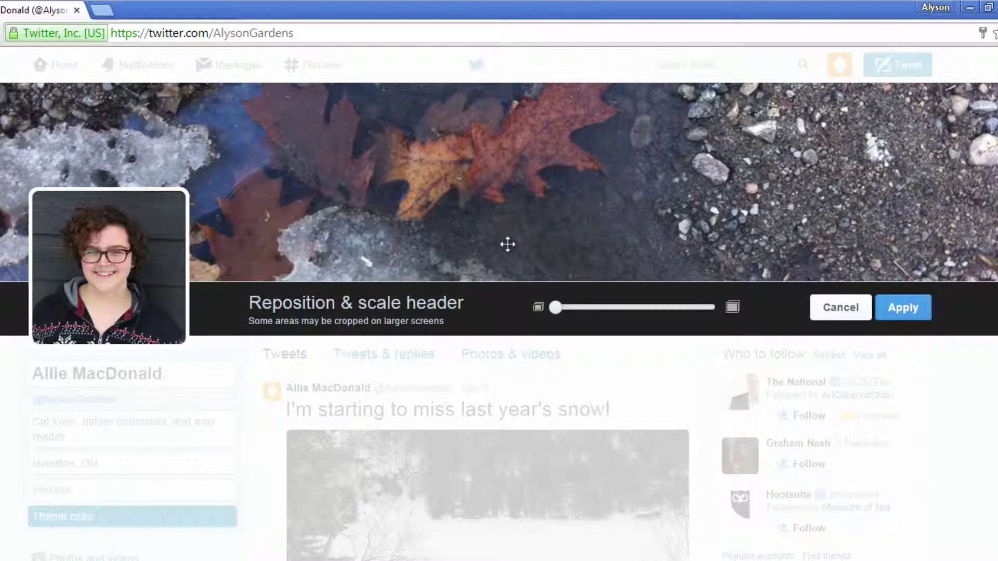
left_click_drag(508, 242, 584, 241)
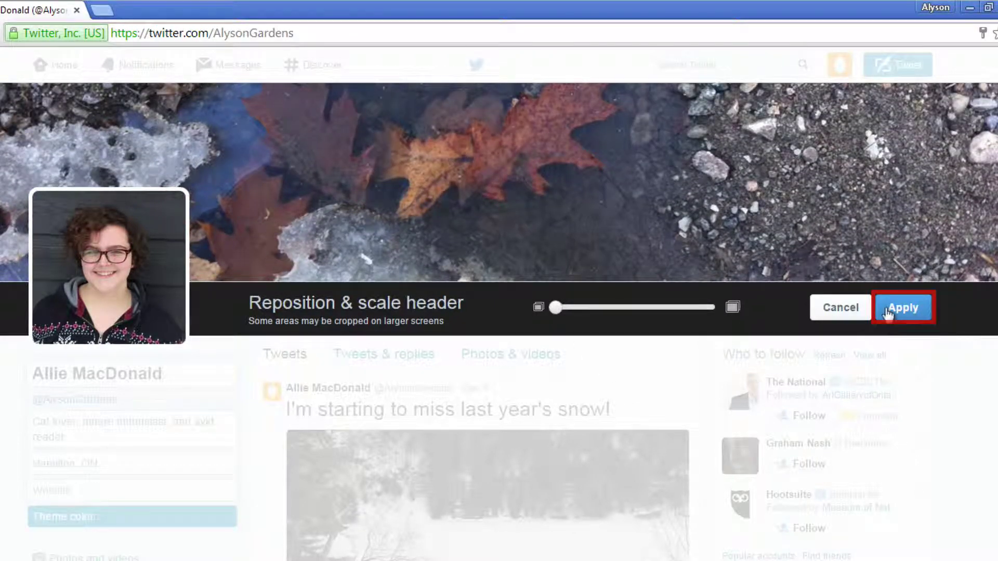
left_click(888, 310)
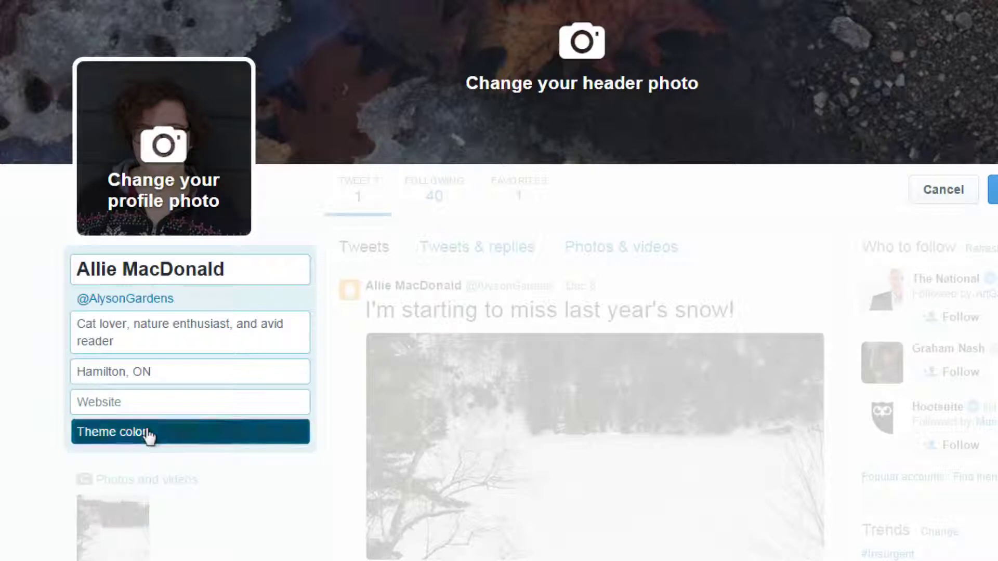
Step: Try orange and yellow theme colours, then settle on dark green
left_click(148, 436)
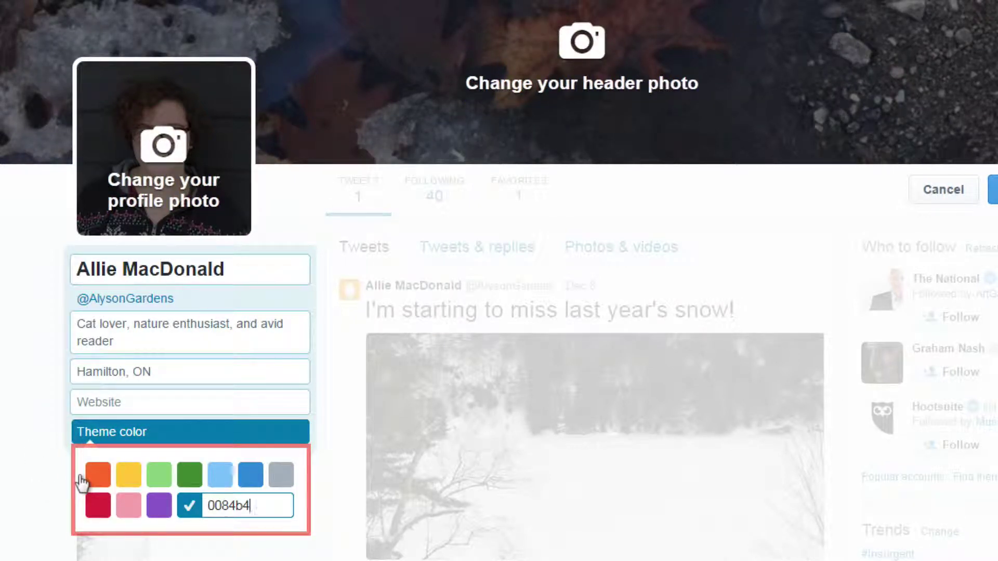
left_click(82, 476)
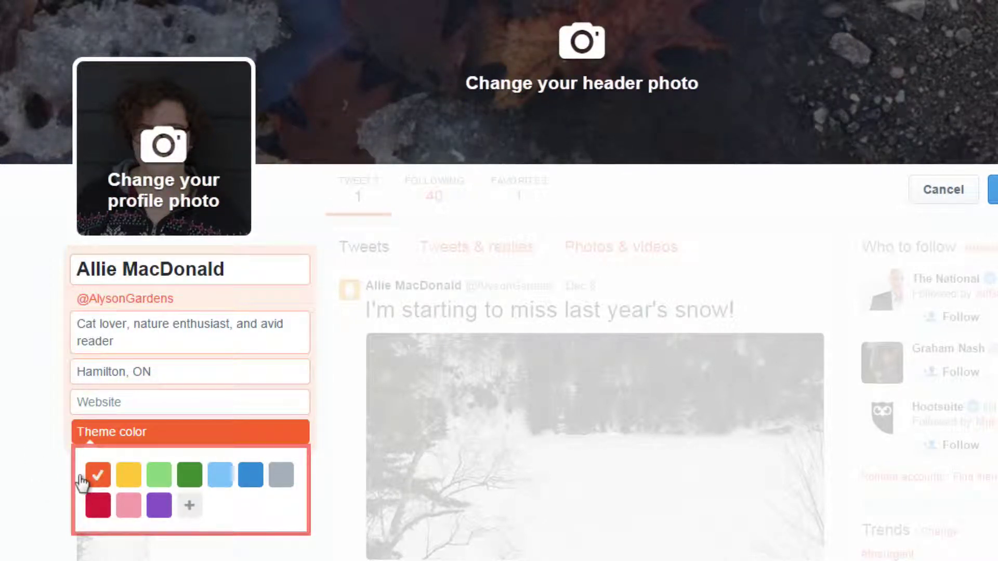
left_click(111, 472)
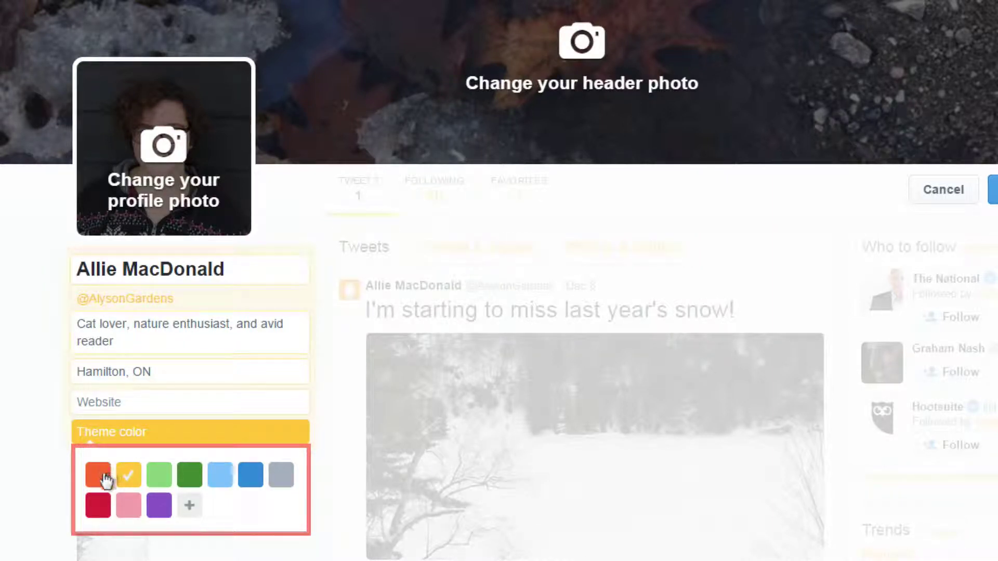
left_click(170, 472)
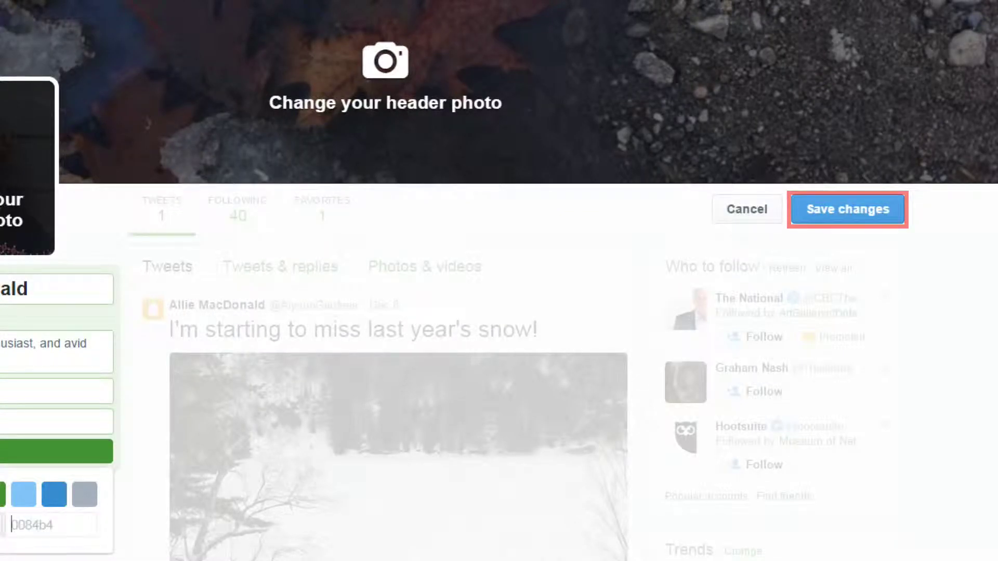
Step: Save the profile changes, check the Following list, then return to the Tweets timeline
left_click(822, 209)
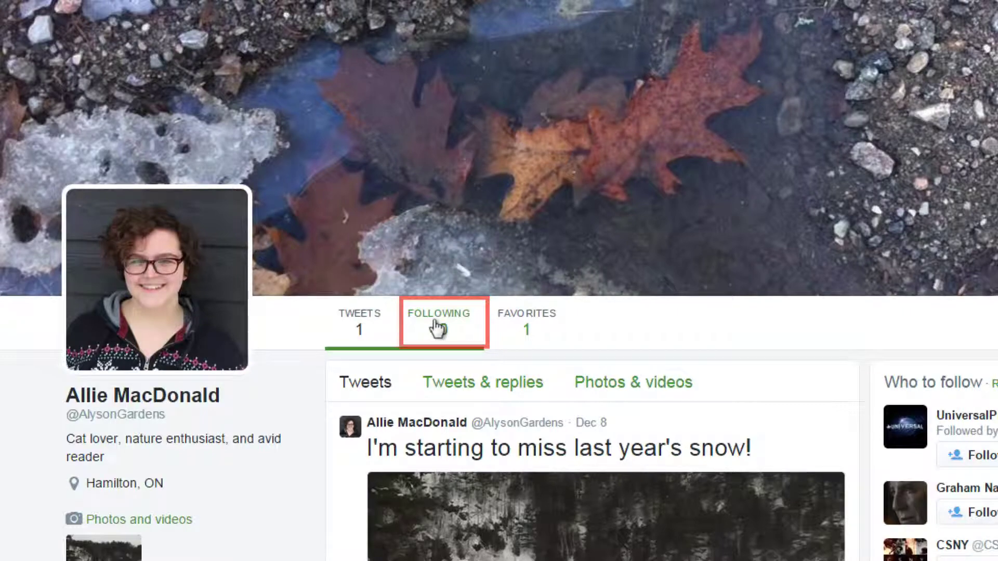
left_click(438, 328)
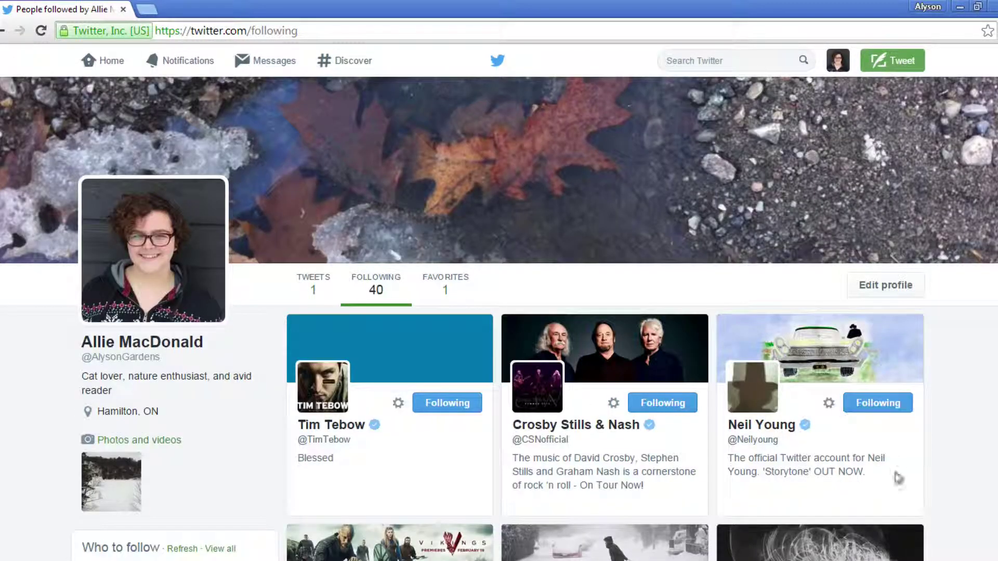
left_click(312, 295)
scroll(484, 359, "down", 3)
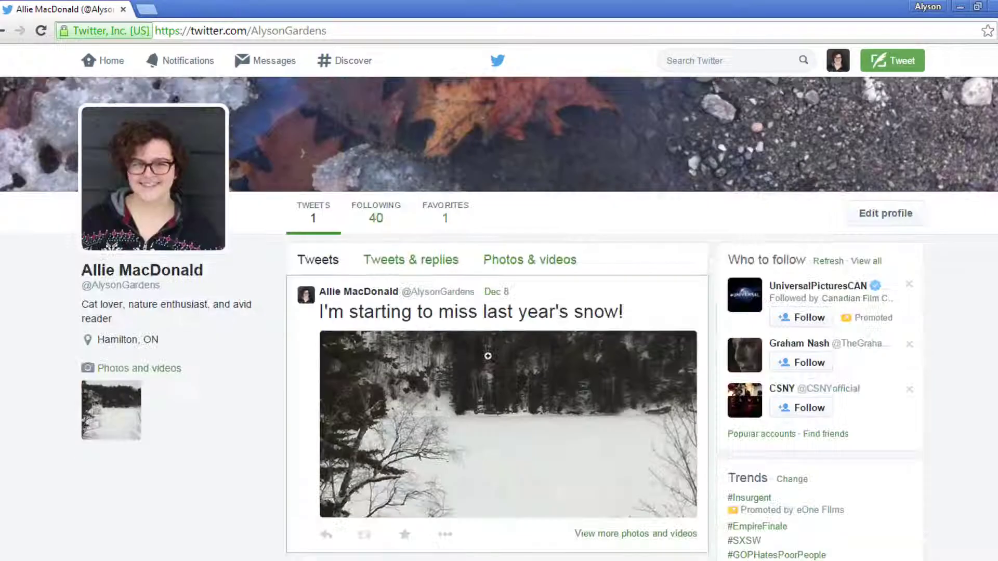